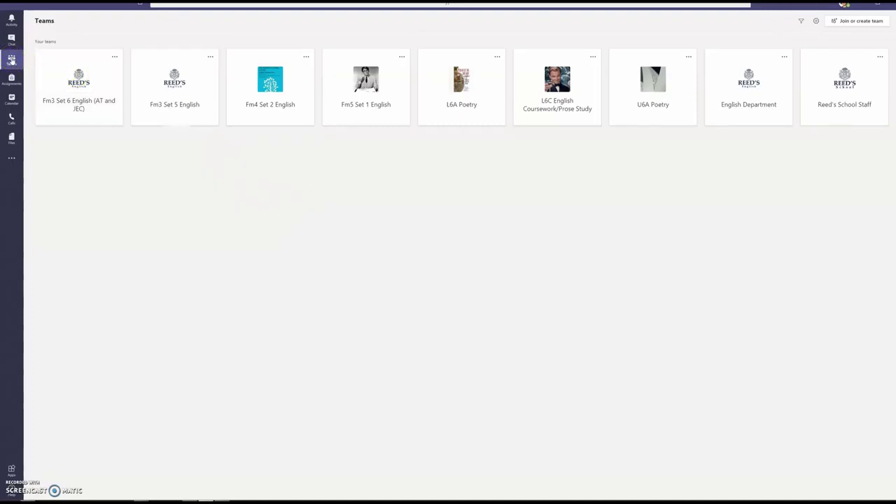
Step: Open the class notebook of the Fm3 Set 6 English (AT and JEC) team and expand its Content Library
click(73, 70)
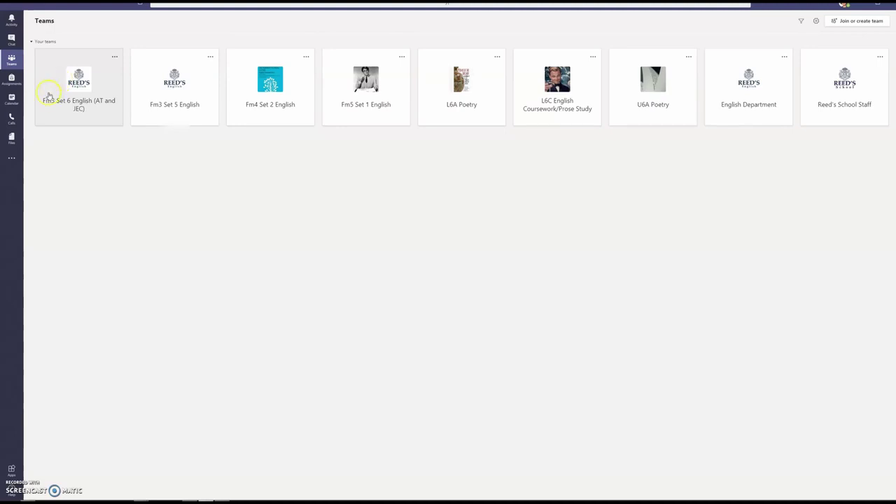
click(99, 88)
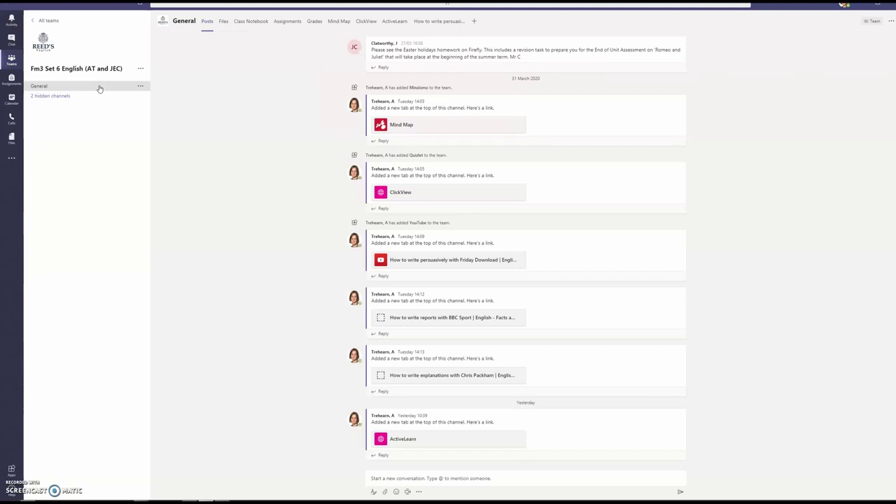
click(251, 21)
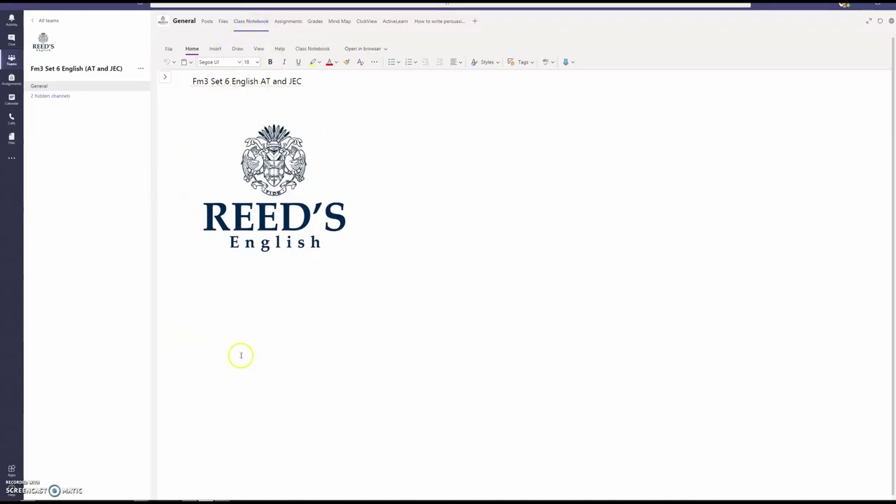
click(166, 82)
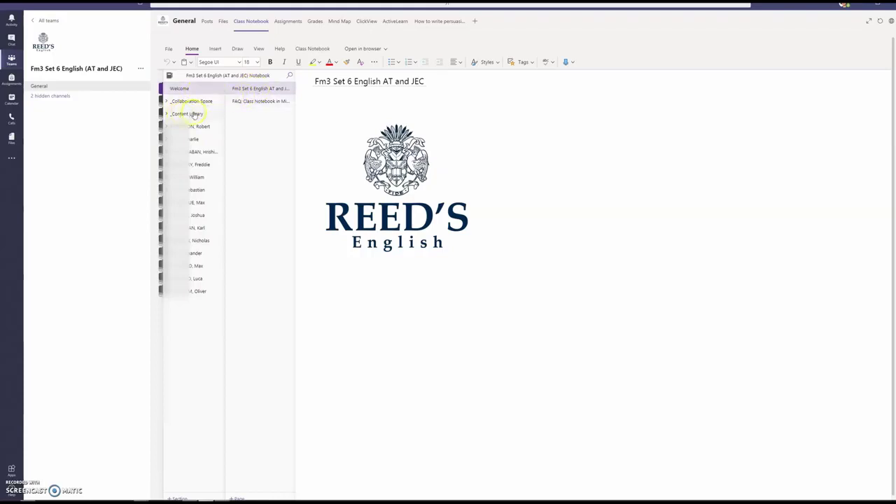
click(198, 114)
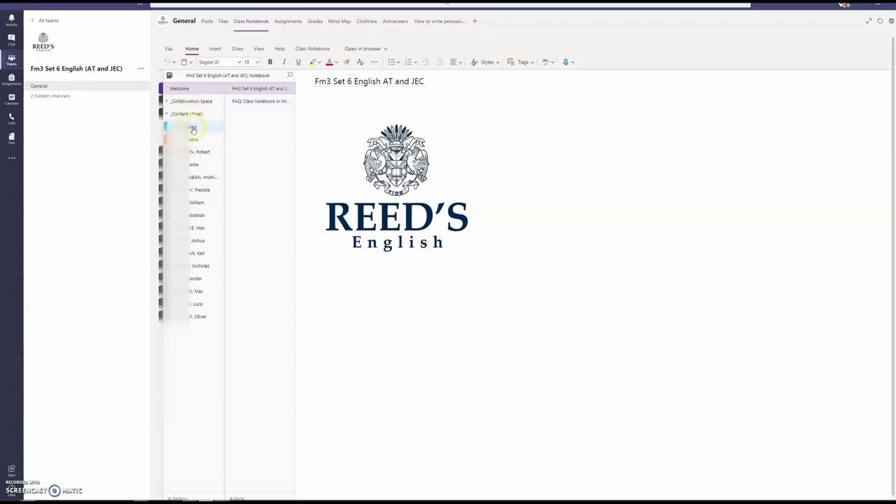
Step: Open the first lessons section of the Content Library and view its options for renaming, colour, new pages and new sections
right_click(191, 128)
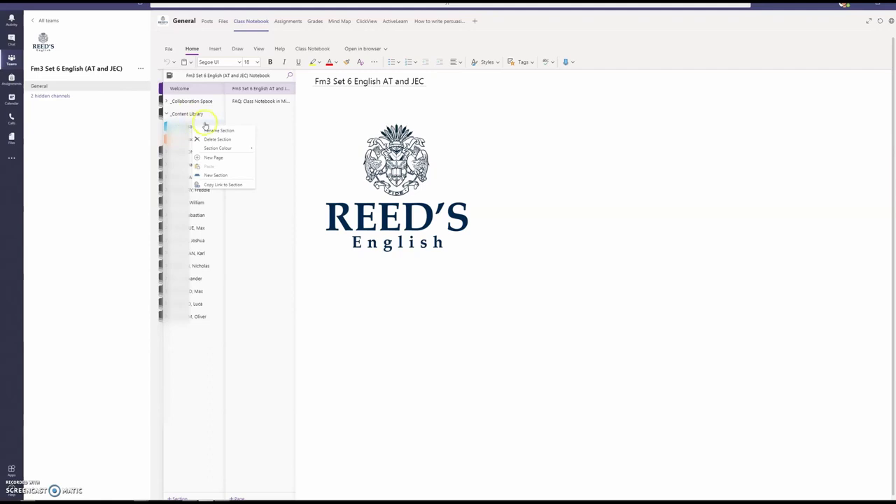
click(217, 174)
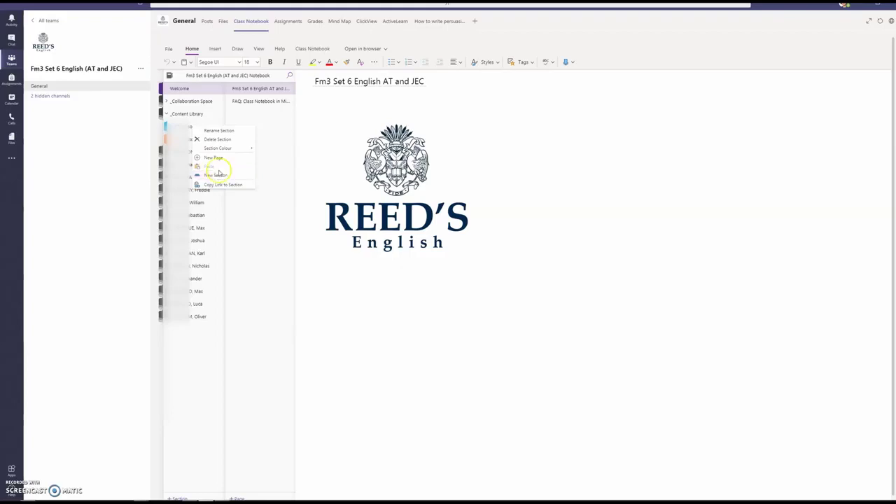
mouse_move(223, 154)
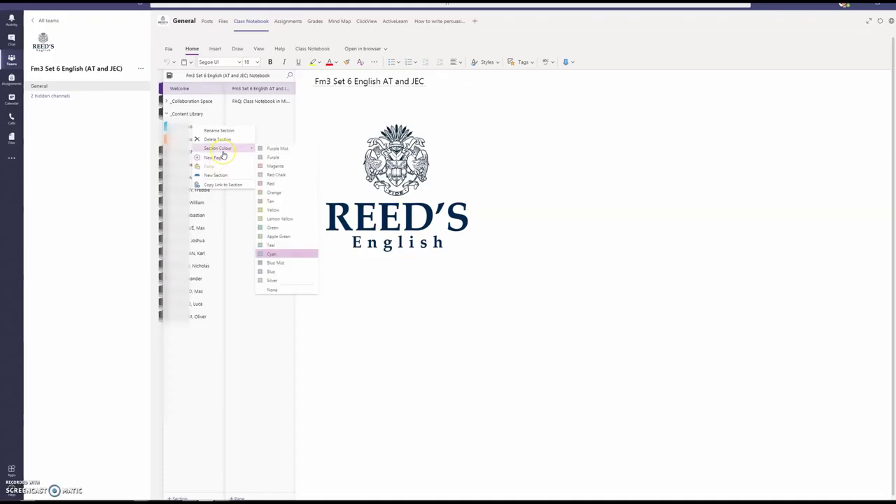
click(222, 132)
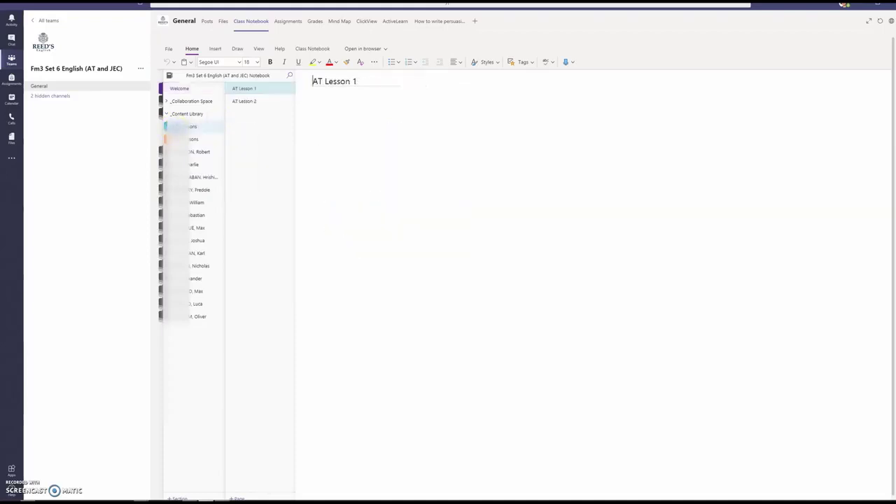
right_click(195, 130)
click(217, 160)
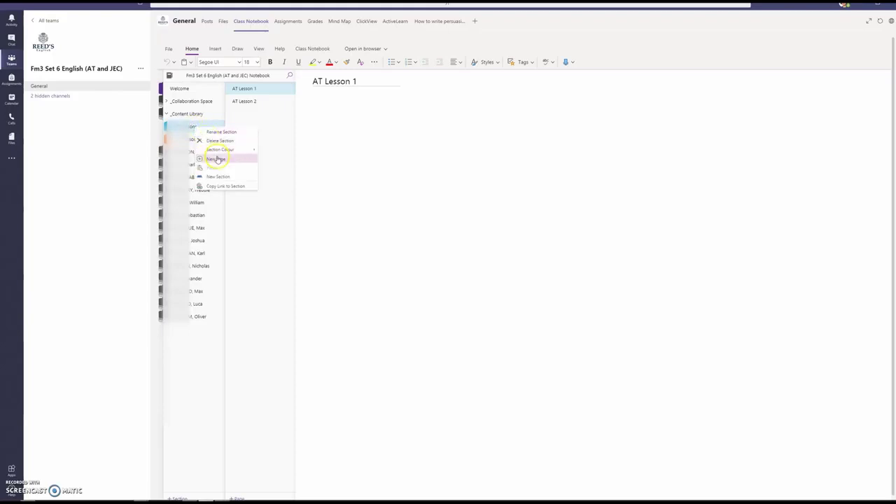
Step: Add a text box on the AT Lesson 1 page and position it just beneath the title
click(266, 89)
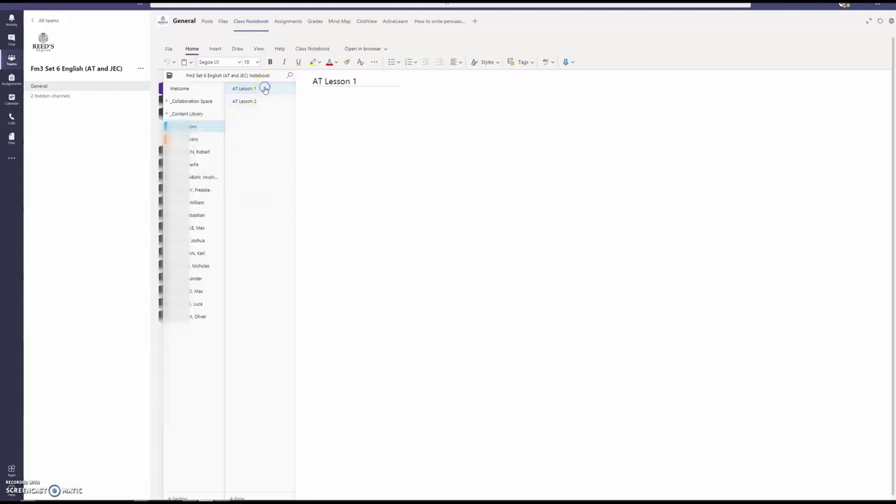
click(258, 98)
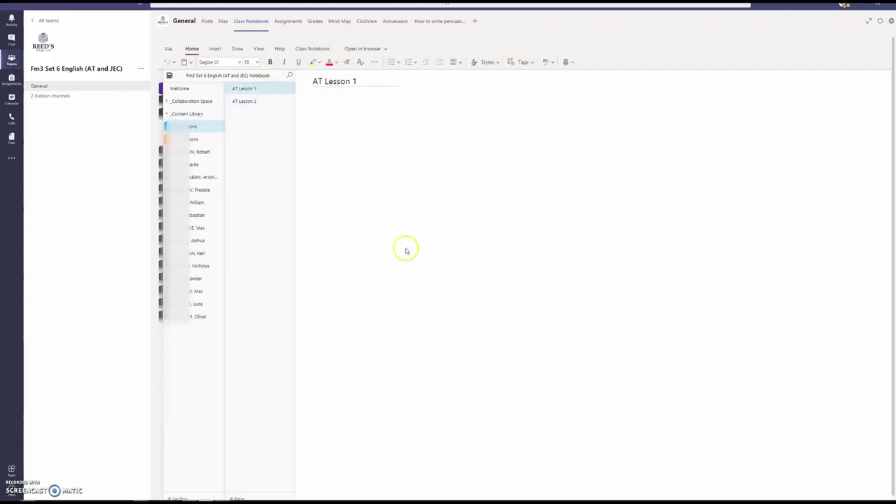
click(357, 170)
click(236, 156)
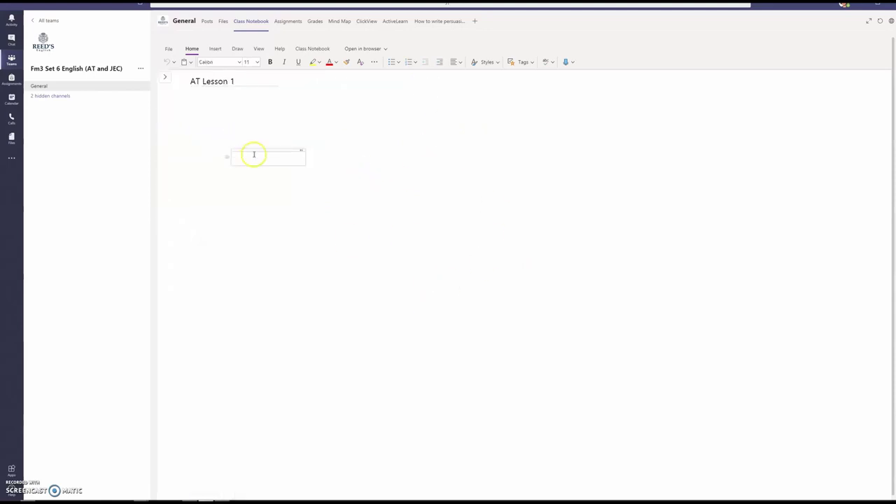
drag(247, 149, 207, 125)
Step: Write "Questions:" in the text box, followed by lines numbered 1., 2. and 3
text(Que)
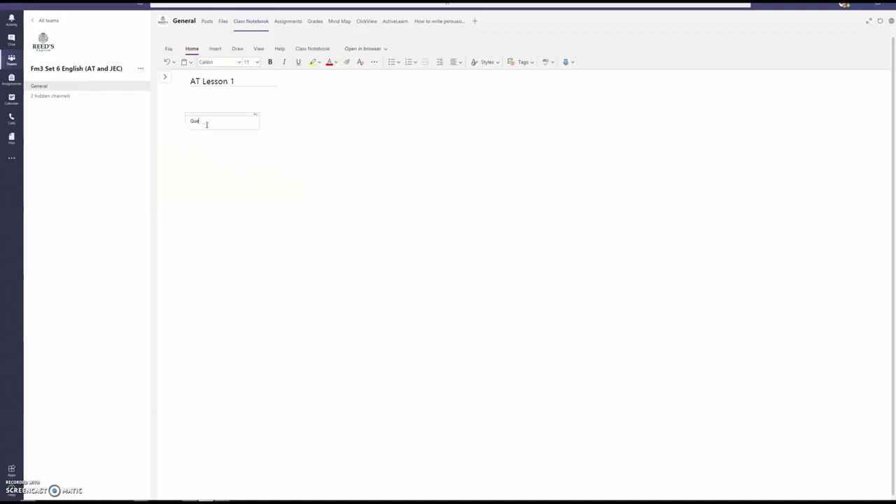
text(stions:)
key(Return)
text(1.)
key(Return)
key(BackSpace)
key(BackSpace)
key(Left)
key(Return)
key(End)
key(Return)
text(3.)
key(Return)
click(350, 160)
Step: Choose AT Classwork as the student section for distributing the AT Lesson 1 page, and close the pane without distributing
click(166, 80)
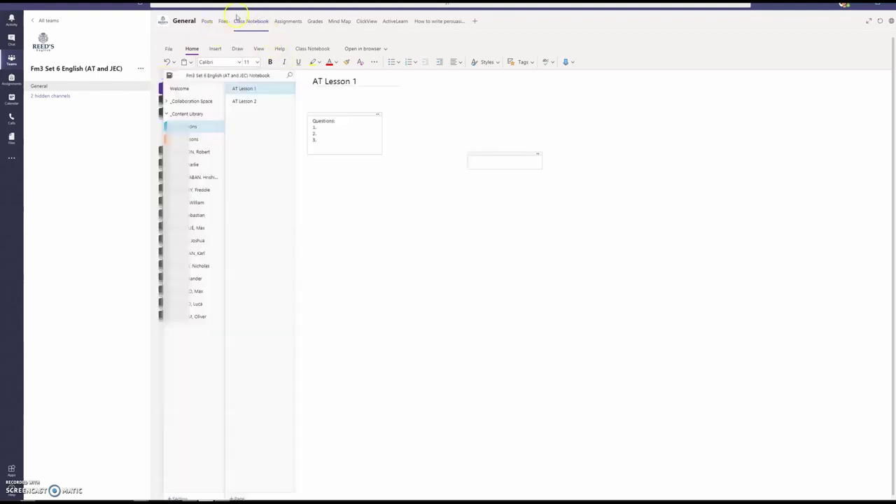
click(308, 48)
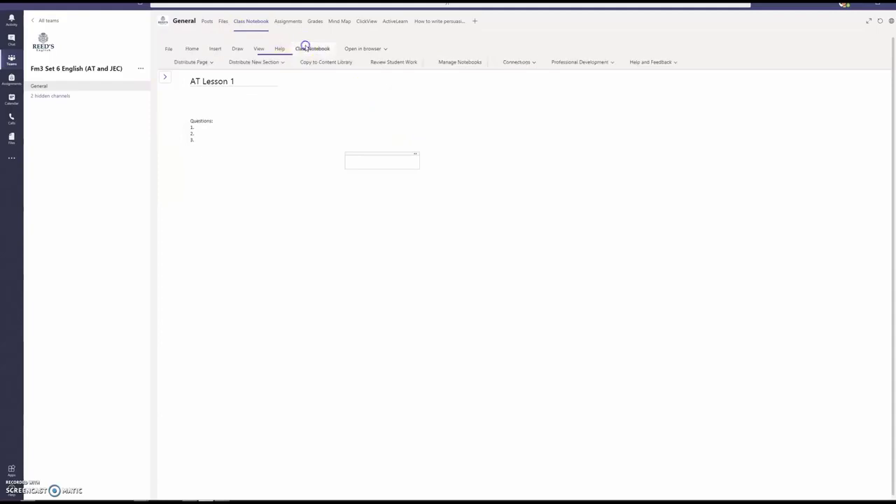
click(211, 63)
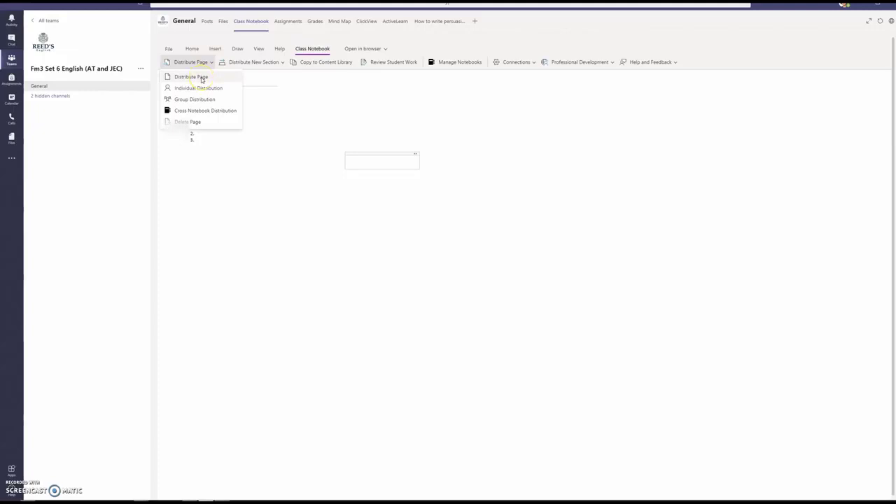
click(202, 78)
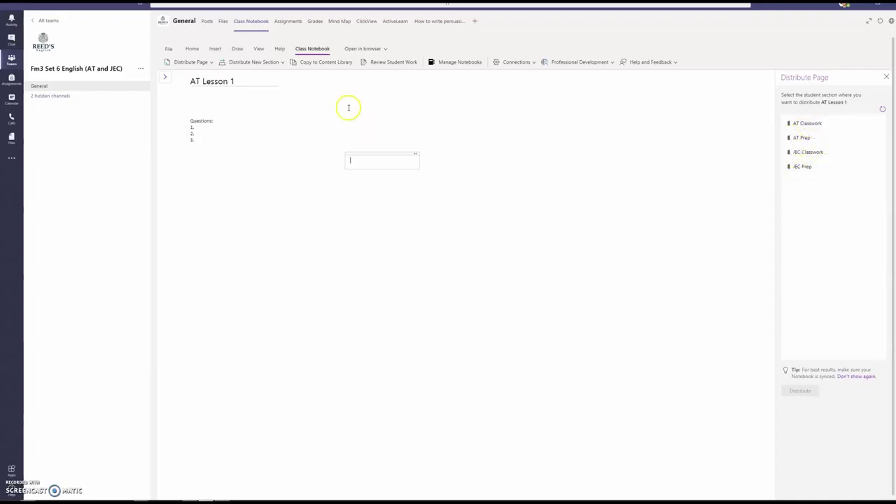
click(806, 127)
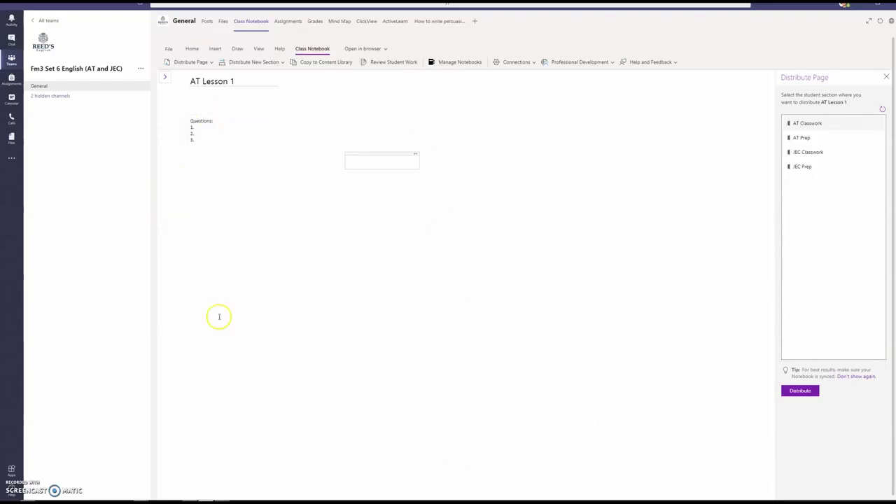
click(886, 78)
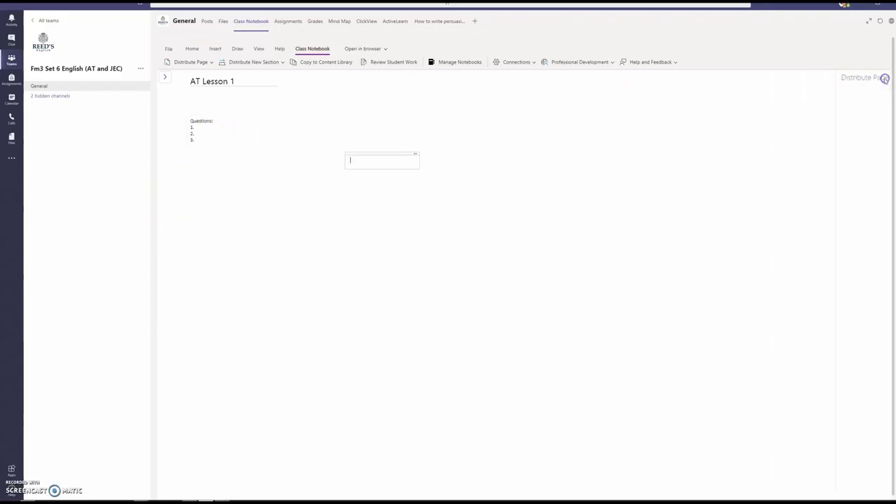
Step: Expand the first student's notebook to view its classwork and prep sections, and collapse it again
click(163, 79)
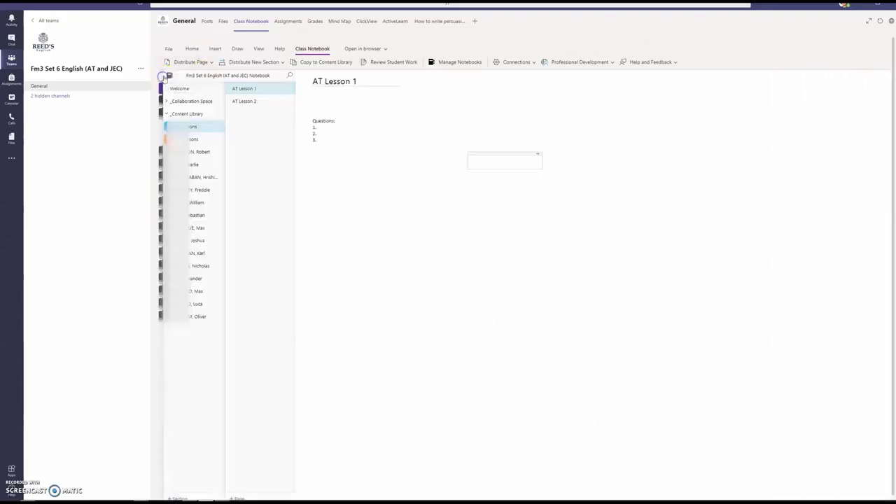
click(210, 155)
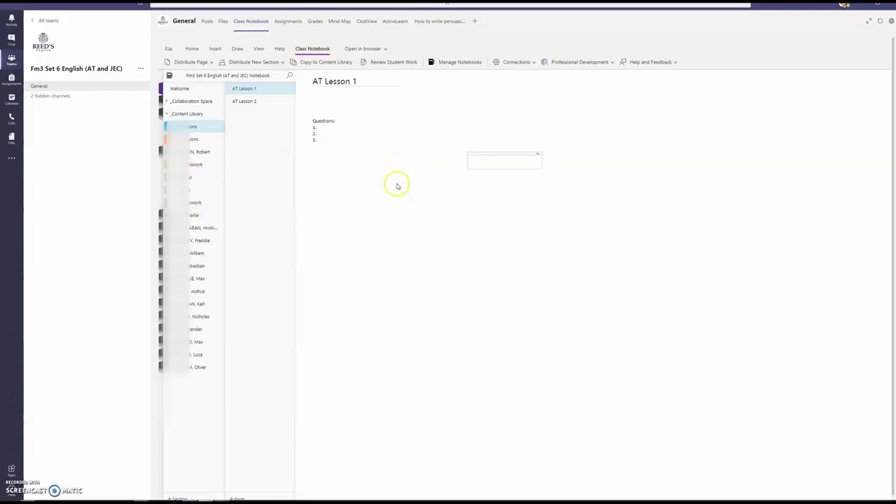
click(197, 151)
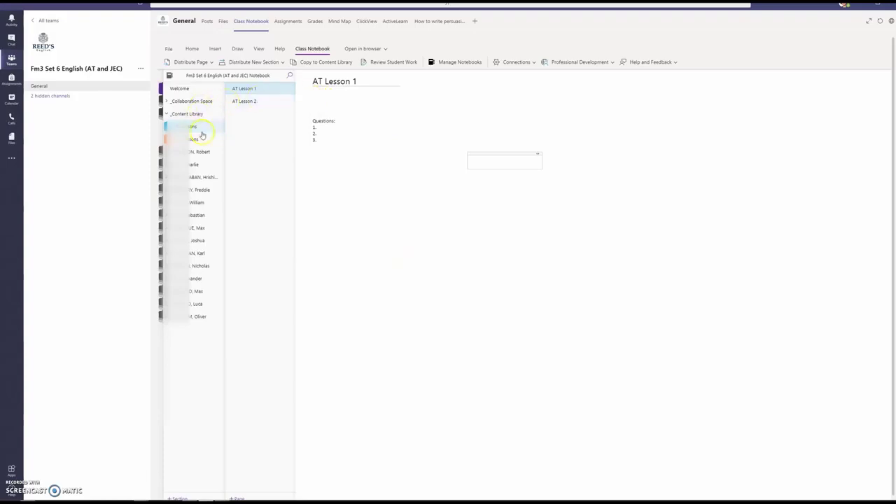
Step: Check the AT Classwork section for student pages to review, and close the review pane
click(407, 62)
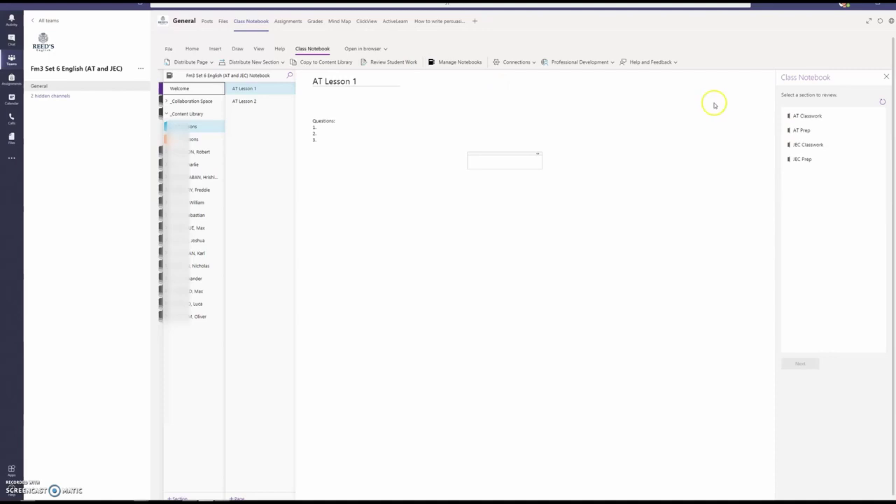
click(817, 118)
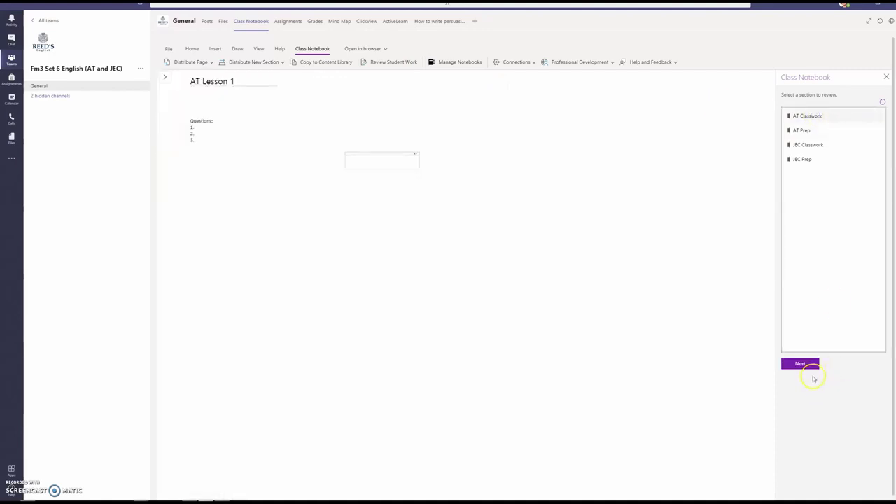
click(810, 364)
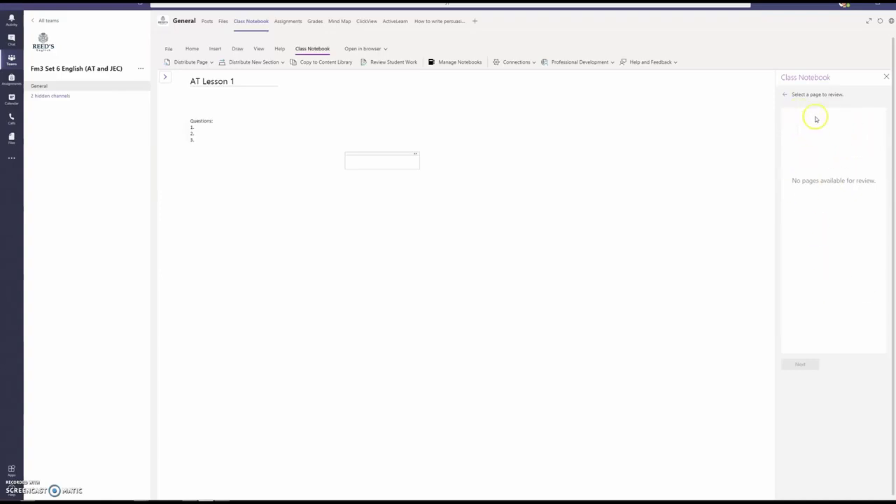
click(886, 78)
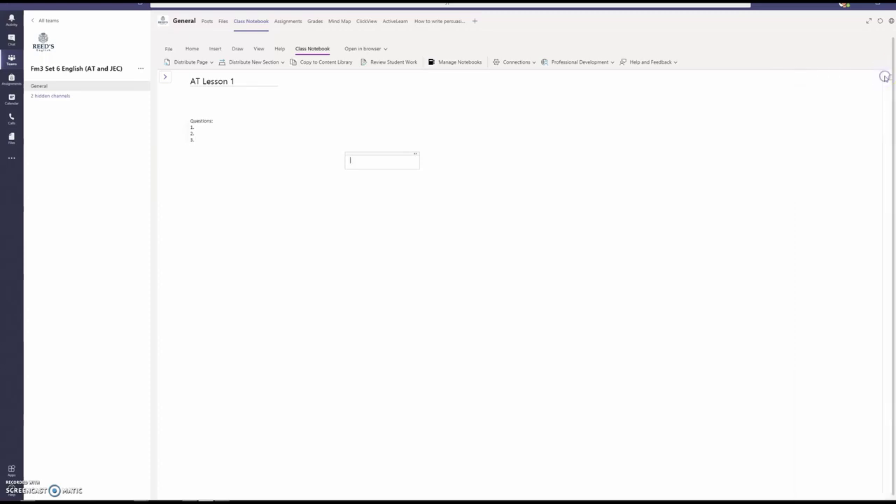
Step: Show the notebook navigation again and briefly look through the sections of the first student's notebook
click(166, 79)
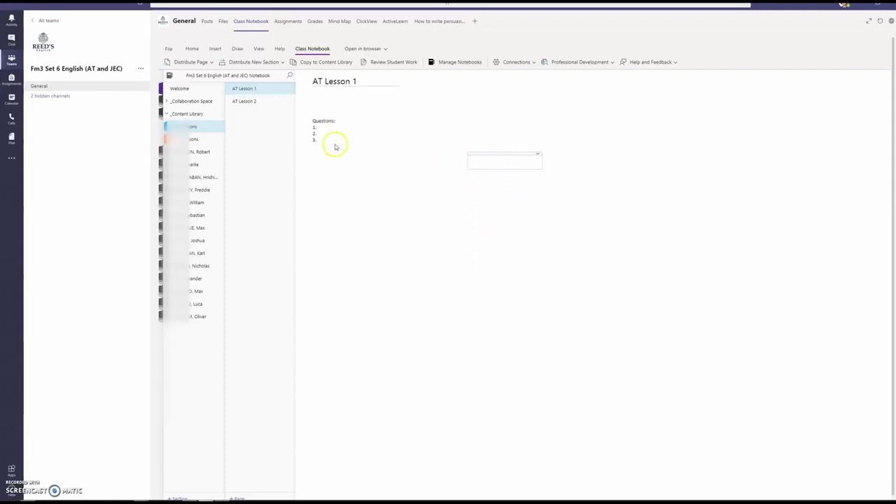
click(205, 153)
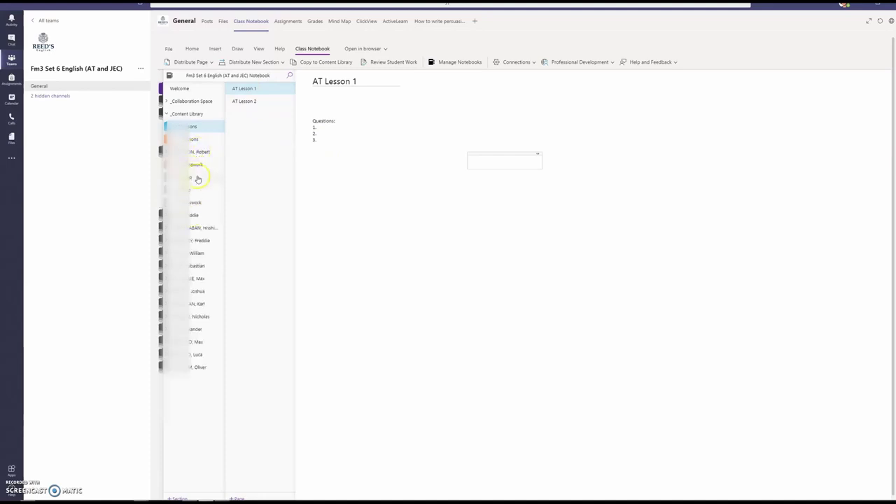
click(204, 152)
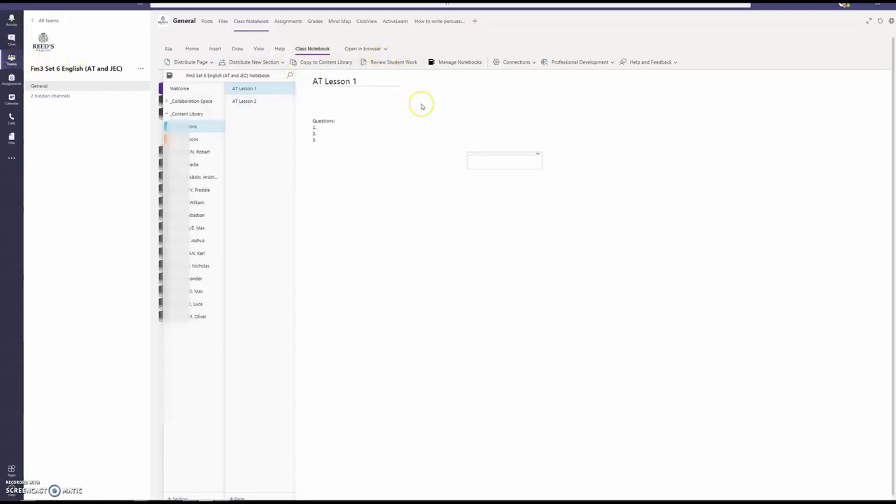
Step: Start setting up a blank OneNote Class Notebook for the U6A Poetry team
click(11, 59)
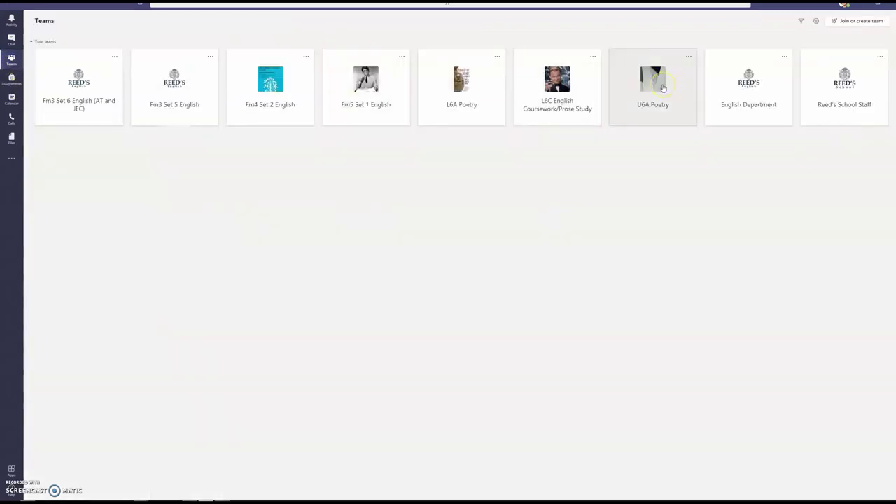
click(663, 86)
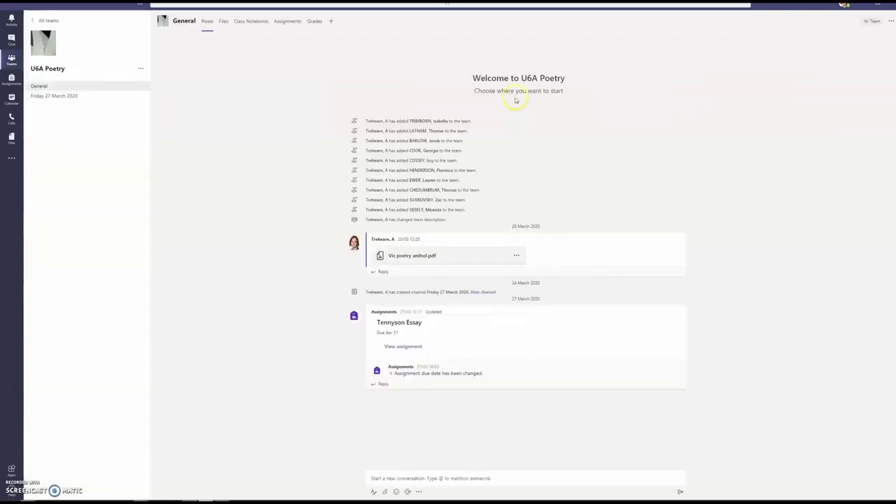
click(256, 24)
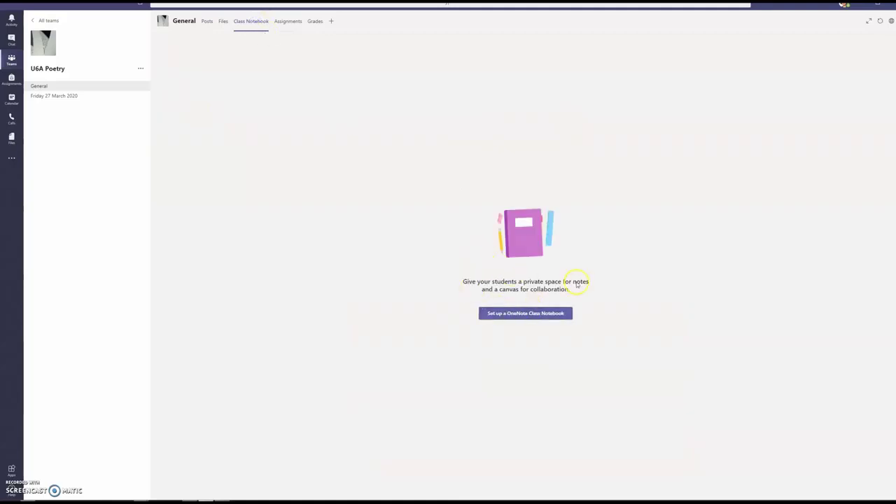
click(533, 317)
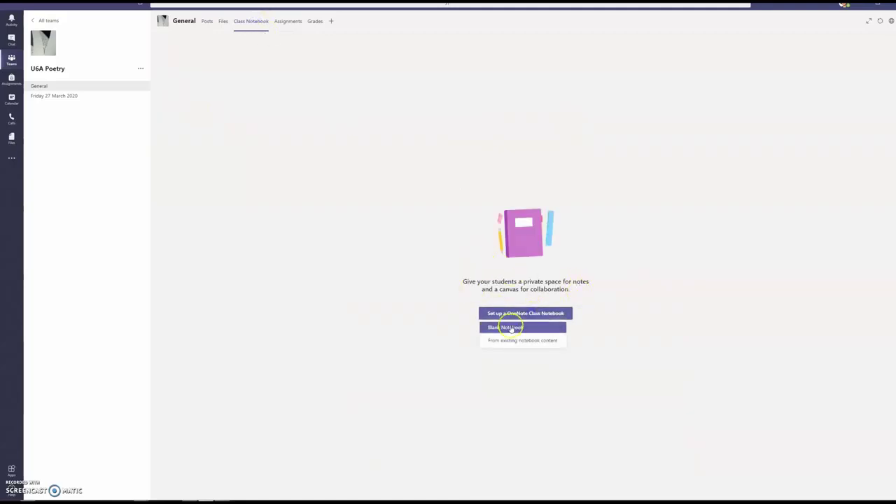
click(509, 329)
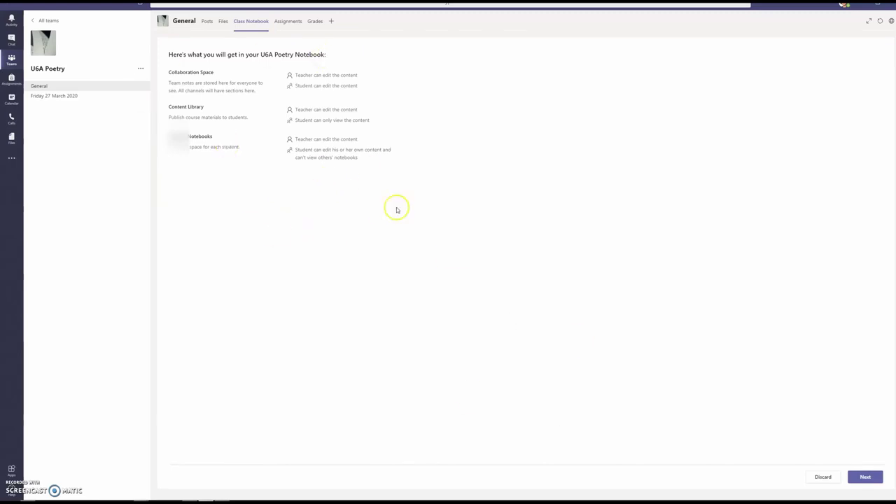
Step: Name the sections in each student's private space Poetry, Prose, Drama and Prep, and create the notebook
click(866, 478)
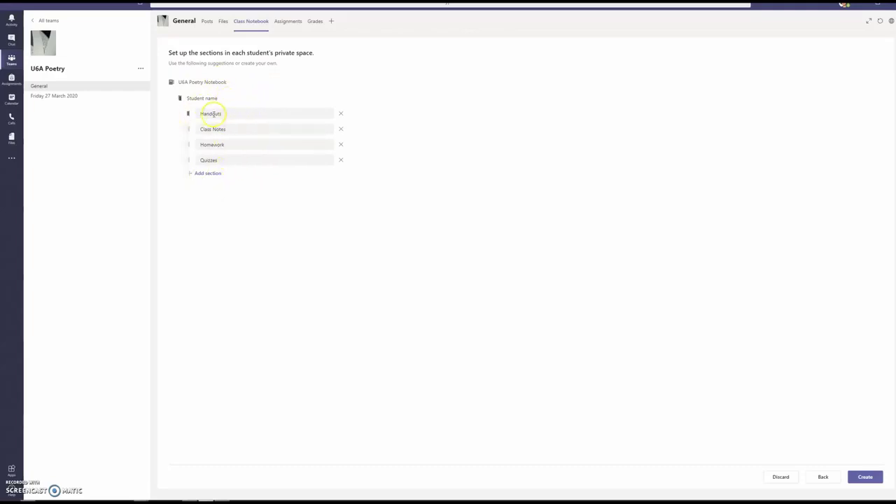
drag(231, 115, 180, 117)
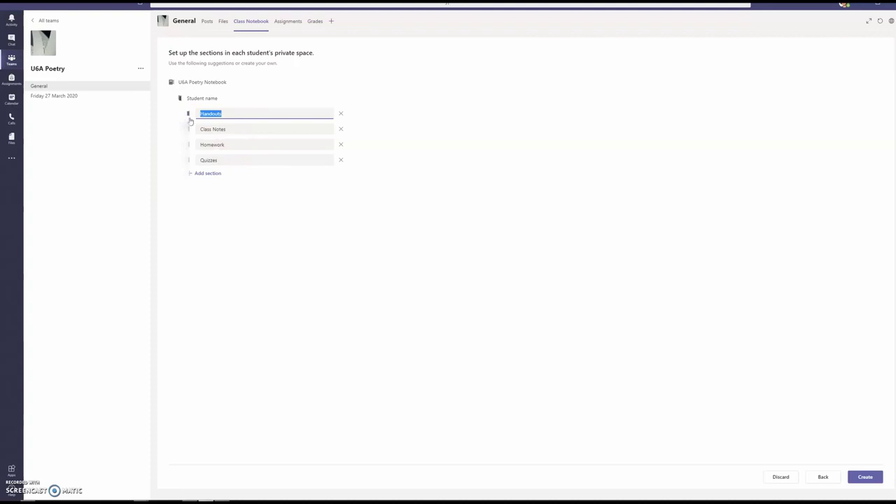
text(Poetry)
drag(231, 129, 92, 136)
text(Prose)
drag(238, 144, 154, 154)
text(Drama)
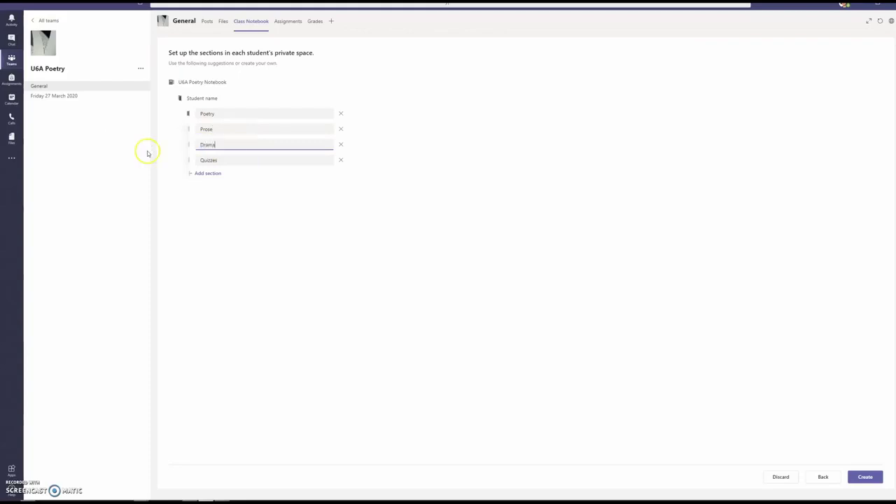
drag(224, 160, 179, 163)
text(Prep)
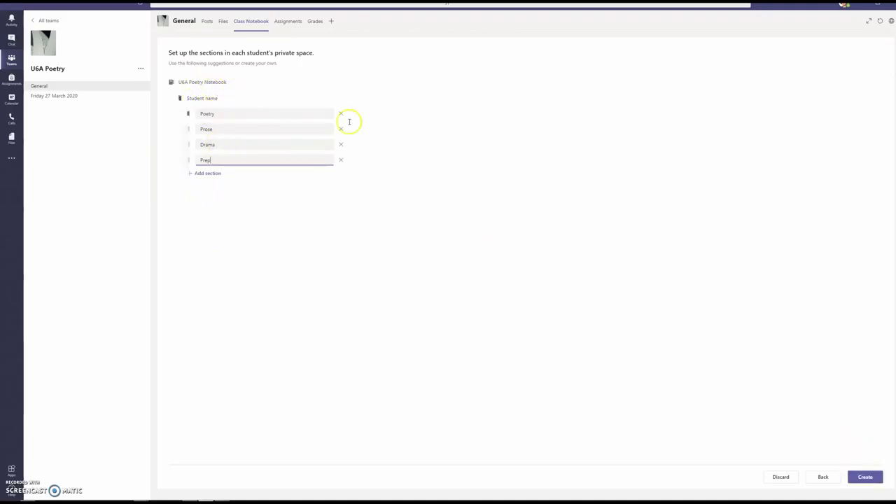
click(872, 480)
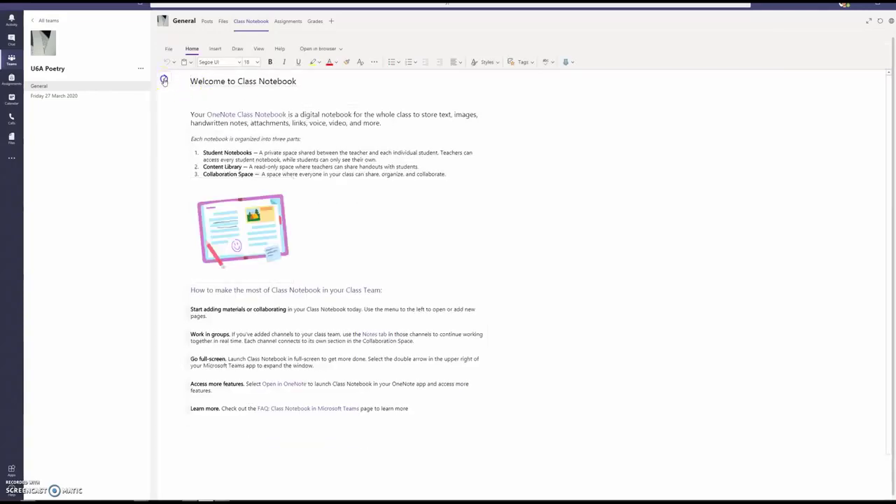
Step: Clear the default content from the welcome page and retitle it "U6A Digital Ex Books"
click(164, 81)
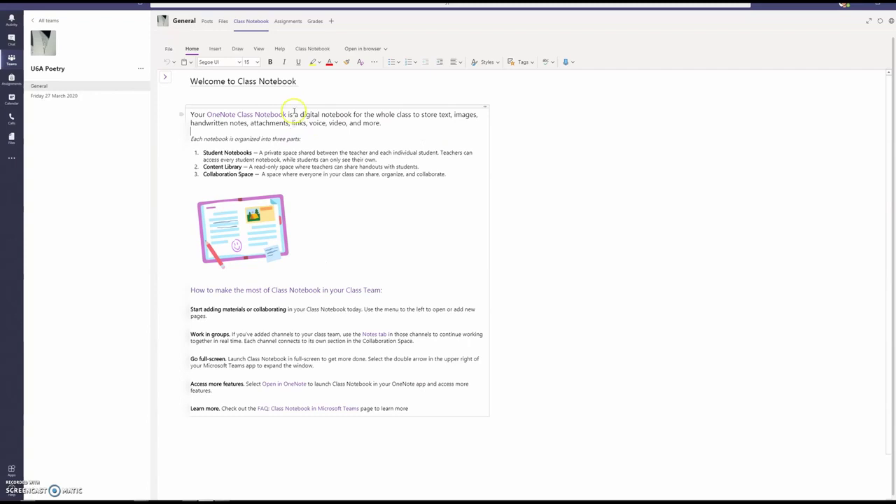
click(294, 105)
key(Delete)
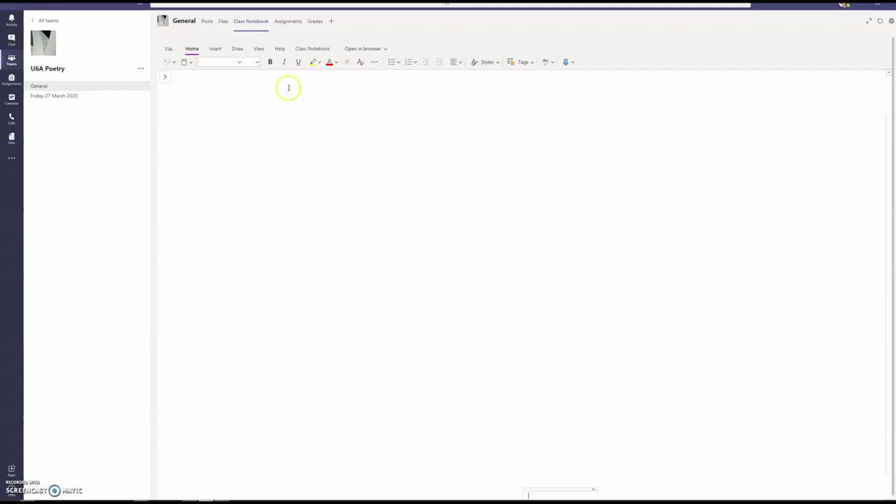
key(ctrl+z)
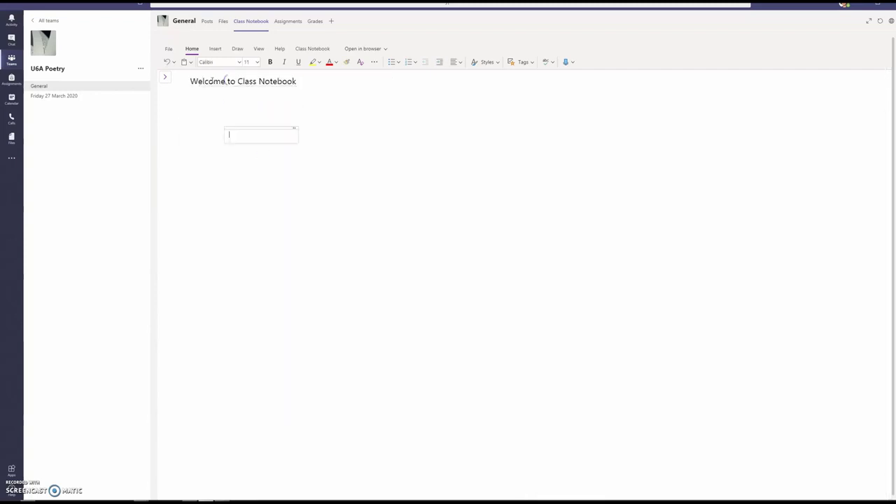
drag(301, 80, 186, 85)
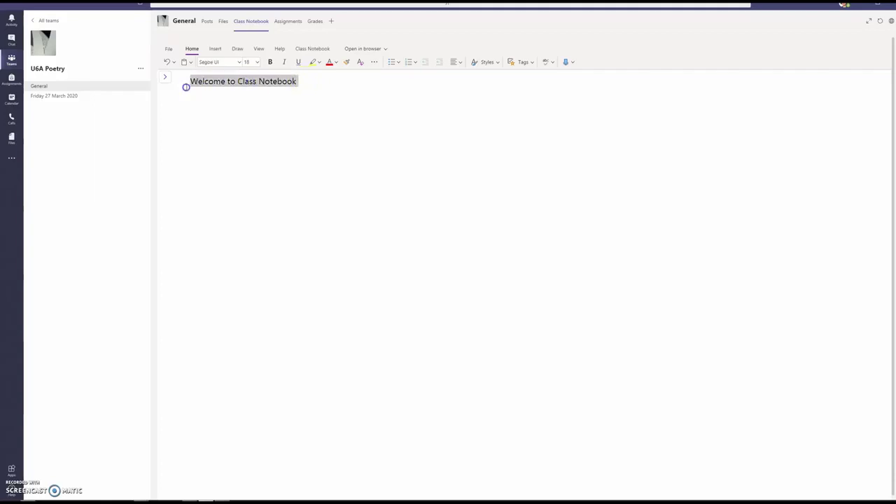
text(U6A Digital Ex Books)
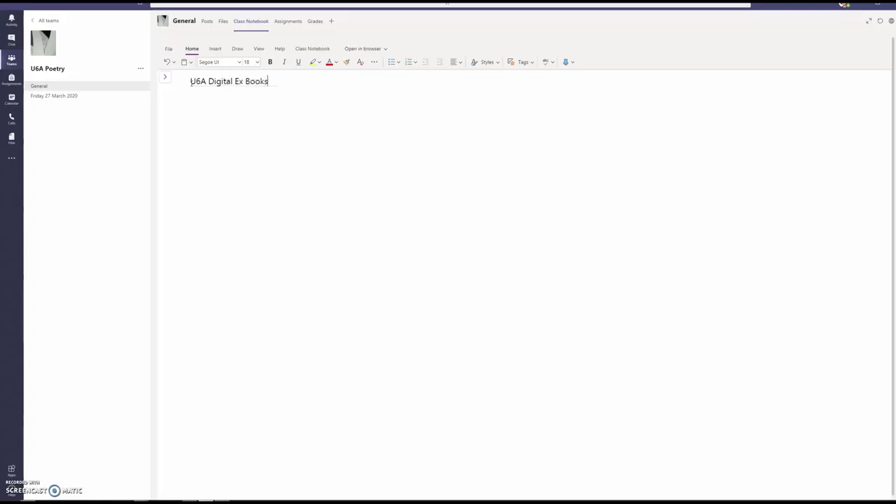
click(215, 120)
Step: Expand the Content Library in the notebook navigation and rename its default section to Poetry
click(166, 77)
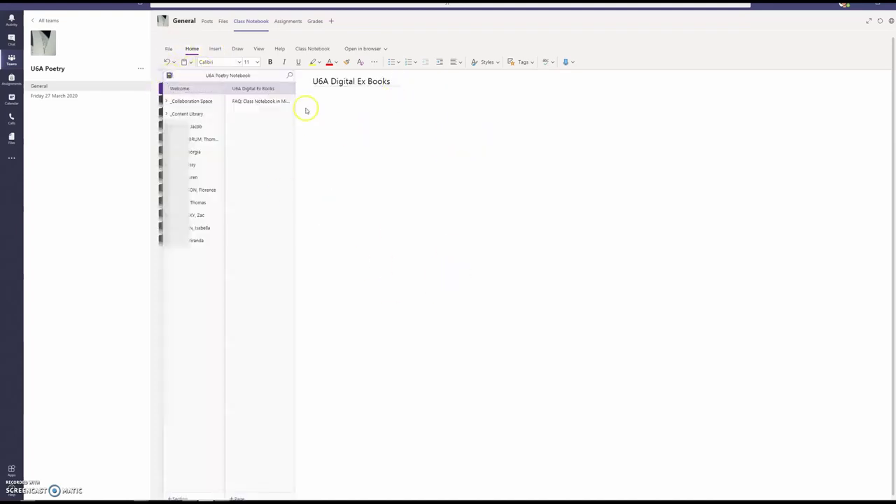
click(200, 115)
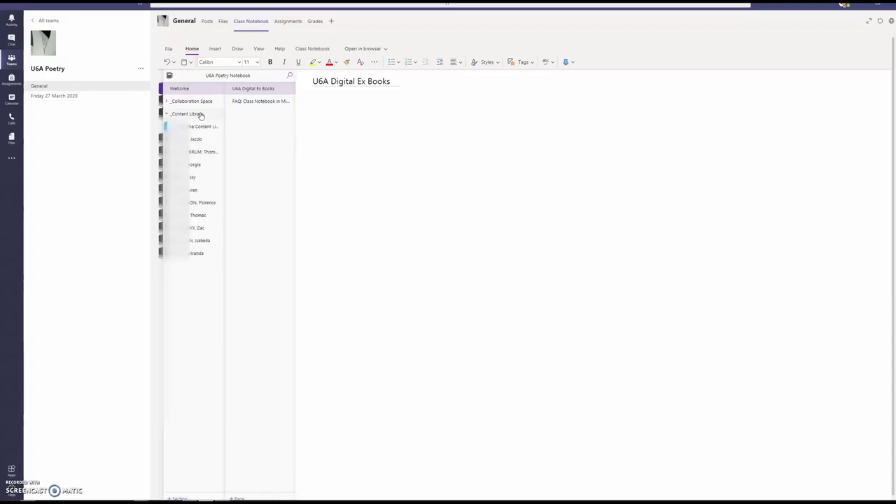
click(194, 127)
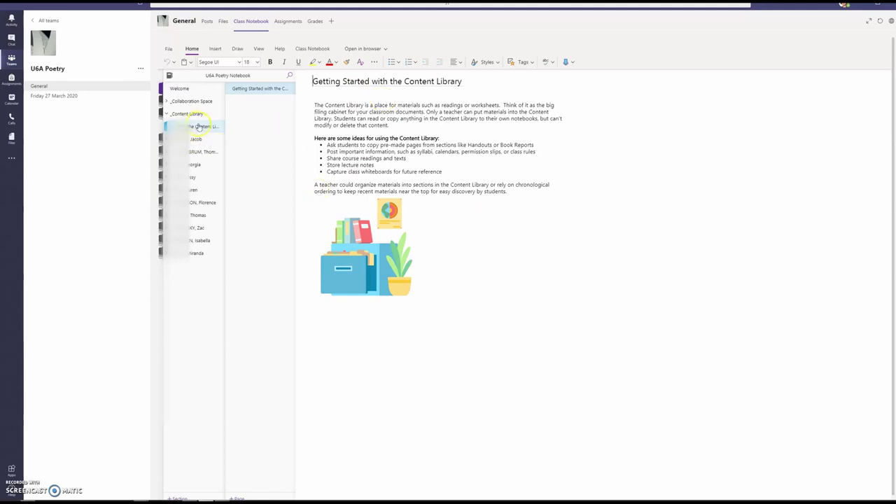
right_click(193, 127)
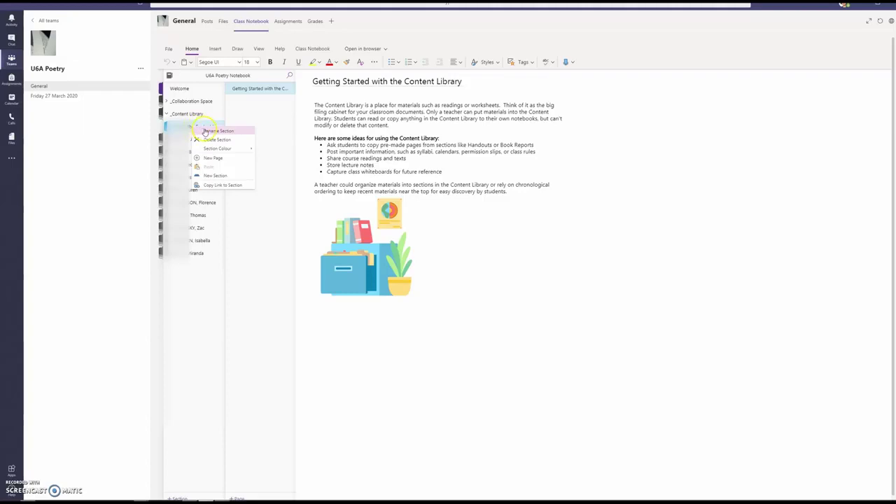
click(206, 131)
text(#0)
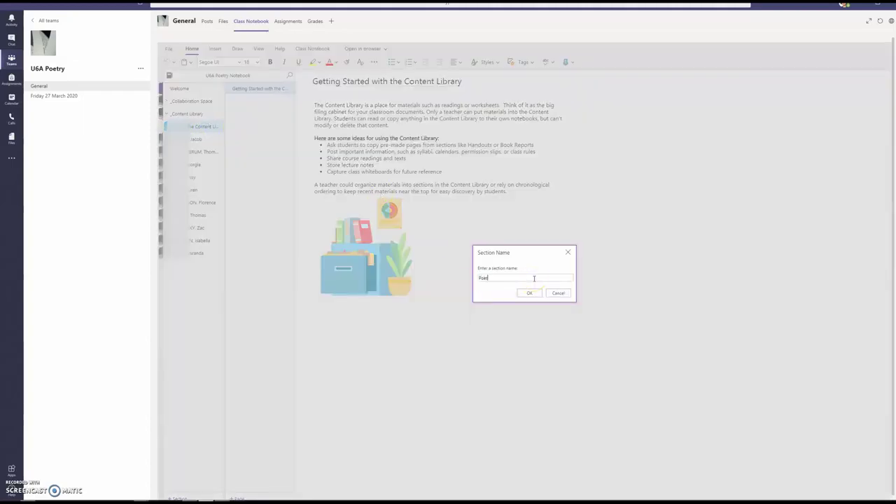
click(530, 293)
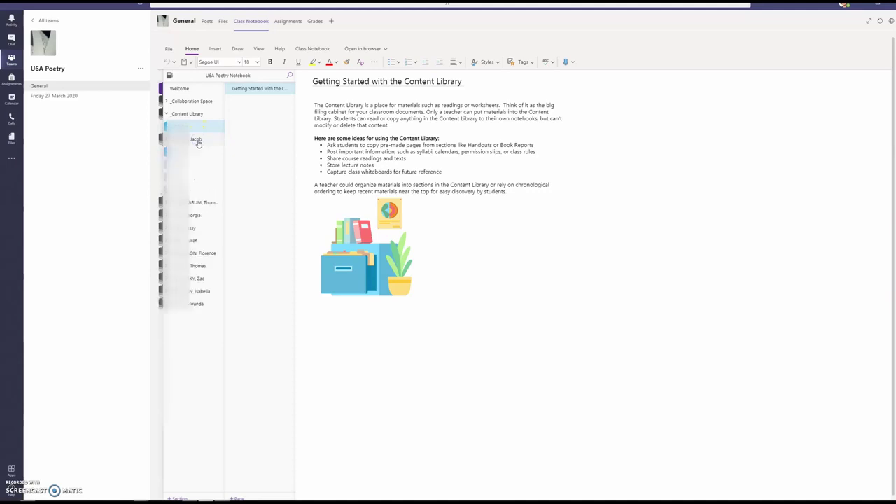
Step: Add two new sections named Prose and Drama to the Content Library
click(198, 152)
right_click(191, 129)
click(225, 172)
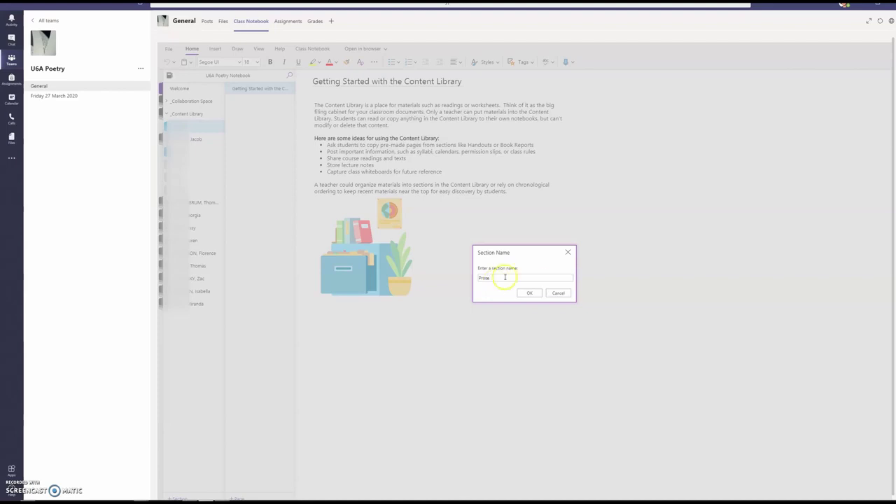
click(530, 293)
right_click(192, 143)
click(230, 190)
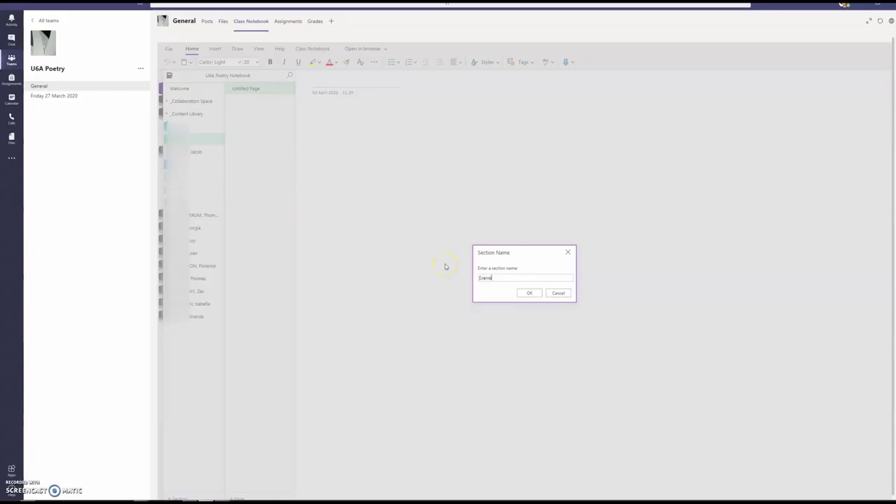
click(532, 293)
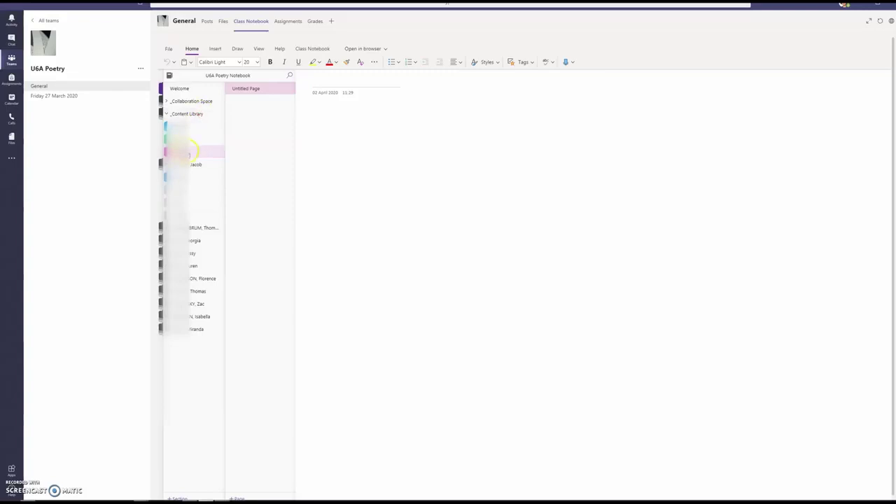
Step: Add a fourth section below Drama in the Content Library
right_click(192, 153)
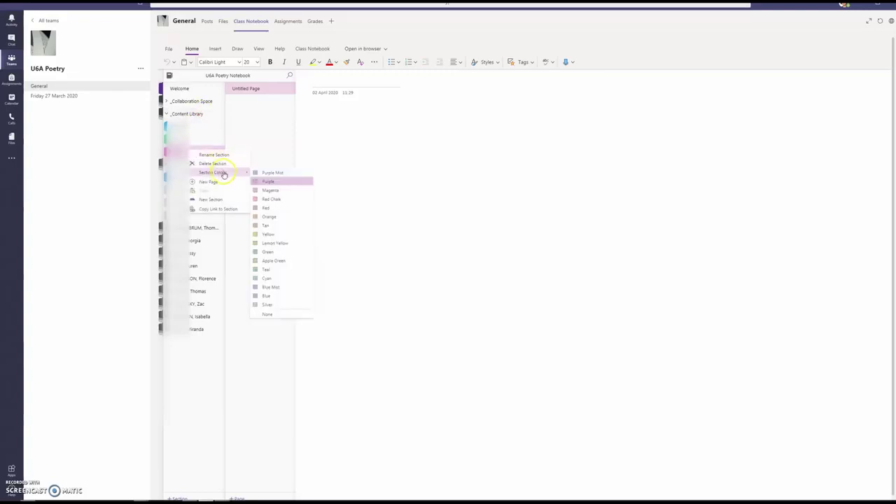
click(225, 200)
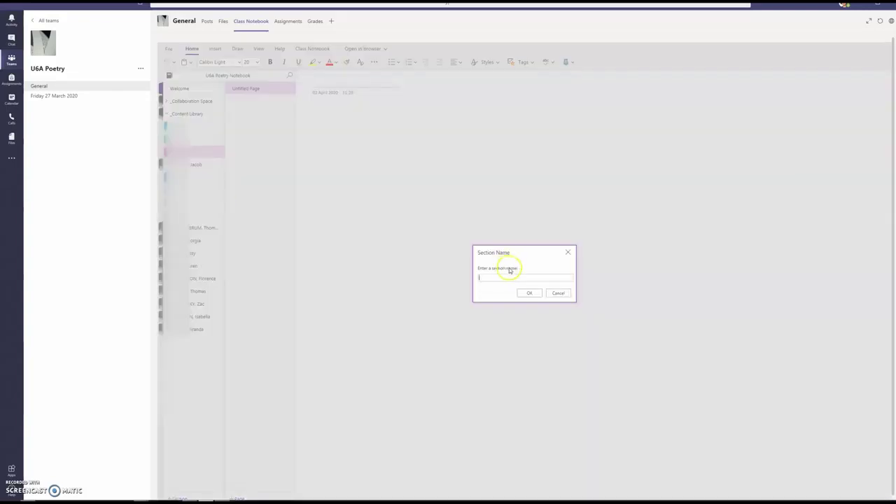
click(530, 292)
Step: Clear the default page in the Content Library's first section and retitle it "Lesson 1 - Tennyson"
click(199, 127)
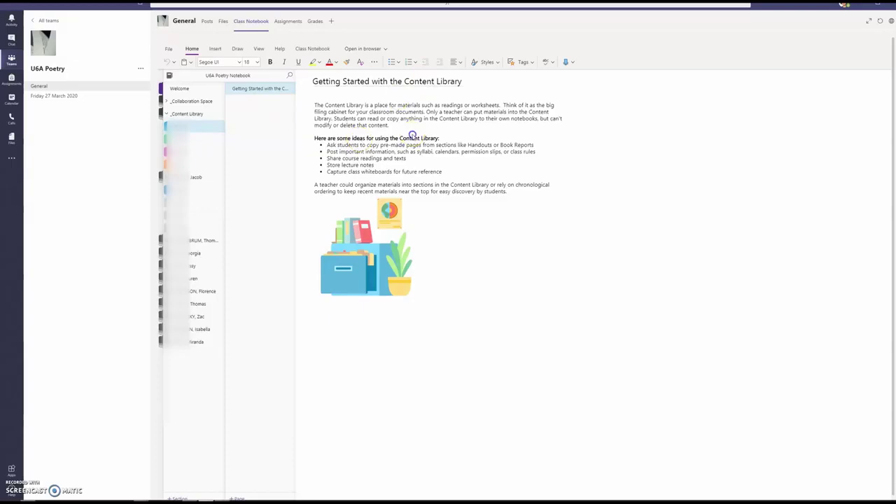
click(386, 109)
click(363, 97)
key(Delete)
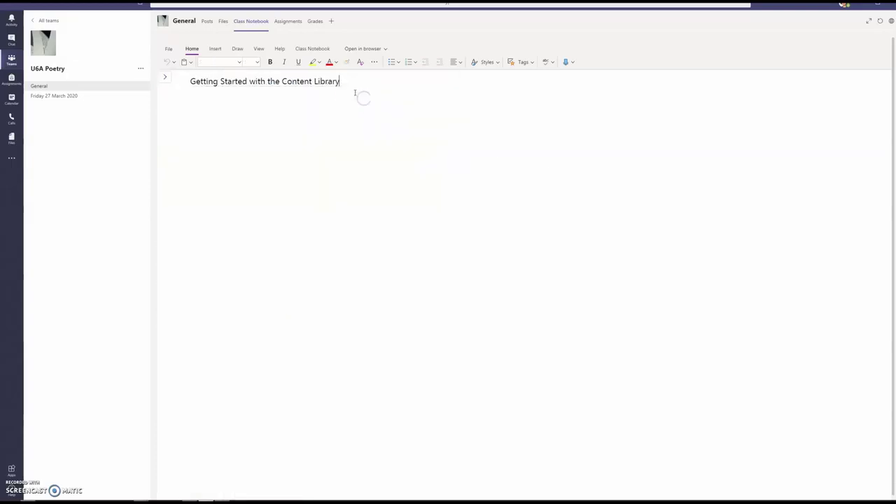
drag(342, 81, 147, 79)
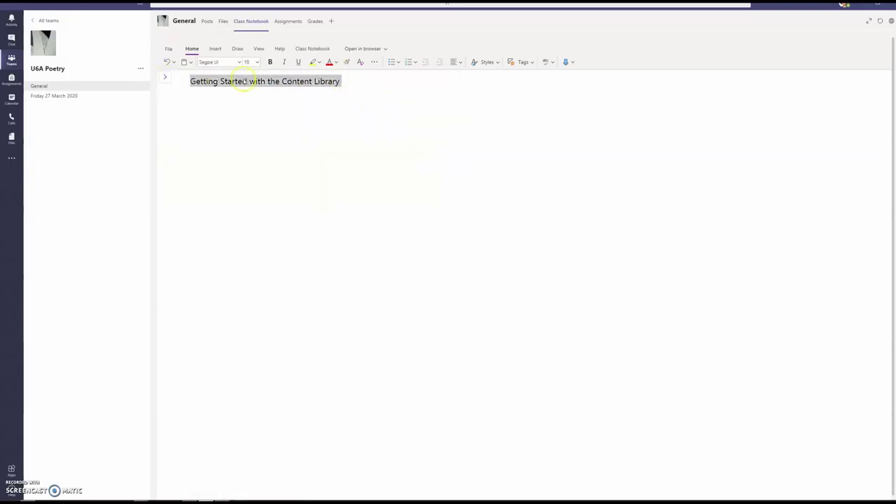
text(Lesson 1)
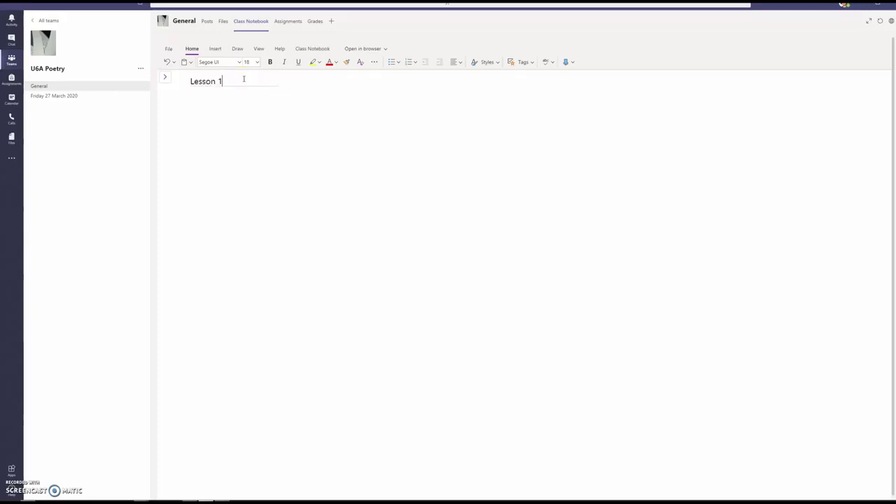
text( - Tennyson)
Step: Look over the new lesson page in the navigation and the content types it can hold, and collapse the first student's notebook
click(166, 77)
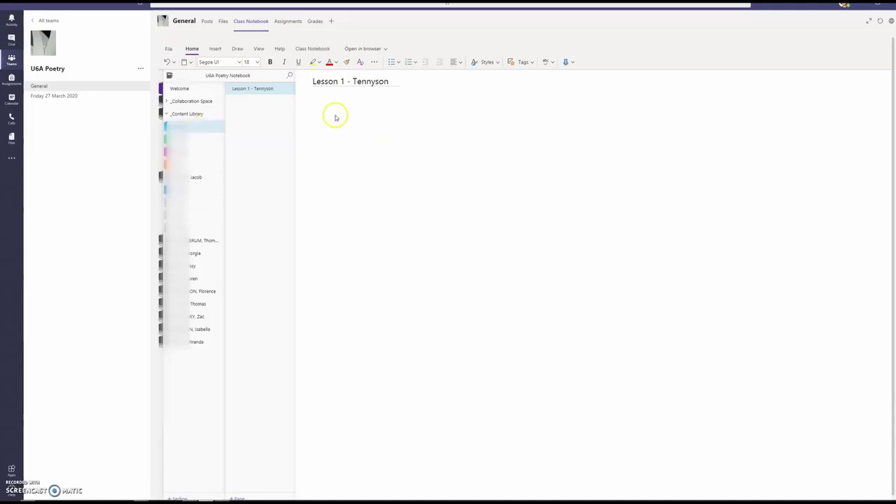
click(357, 127)
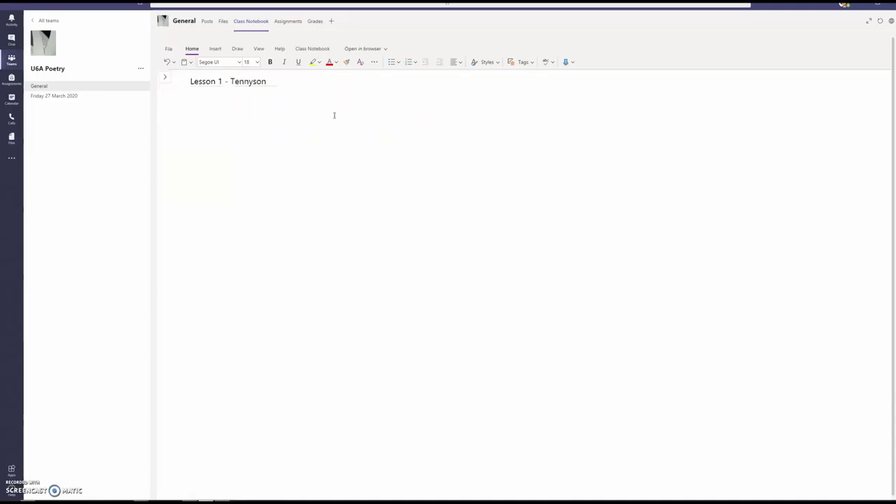
click(219, 49)
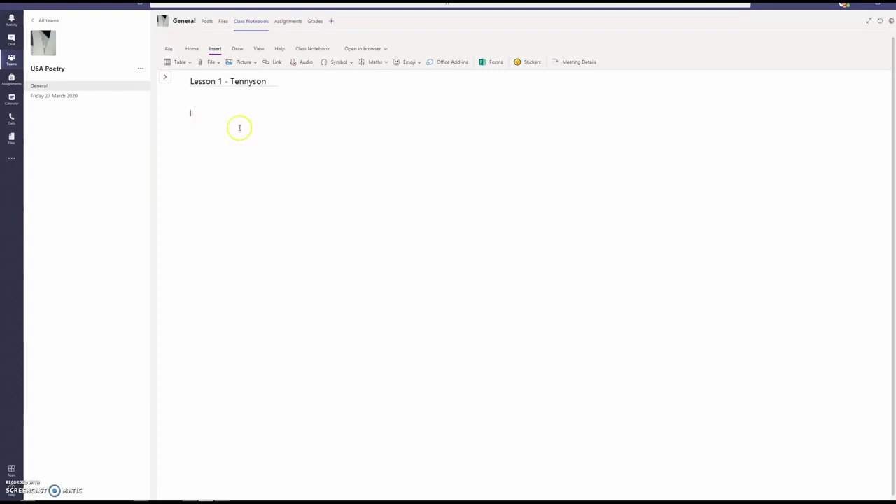
click(166, 78)
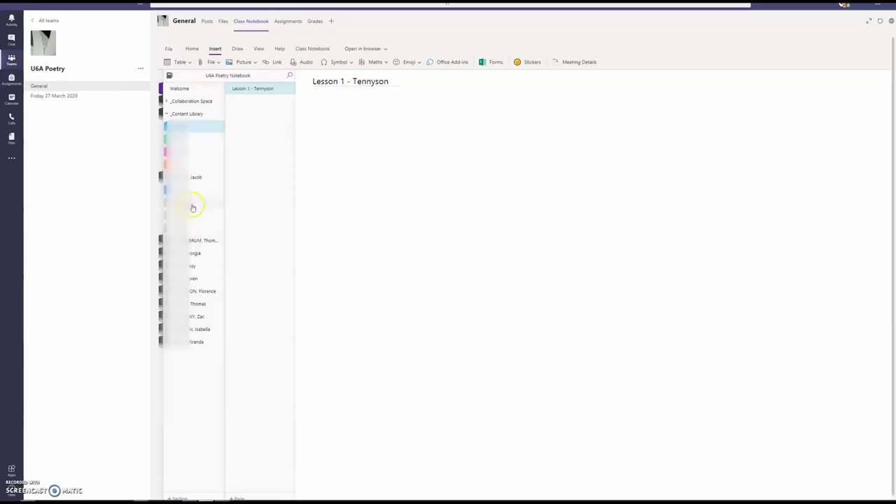
click(200, 178)
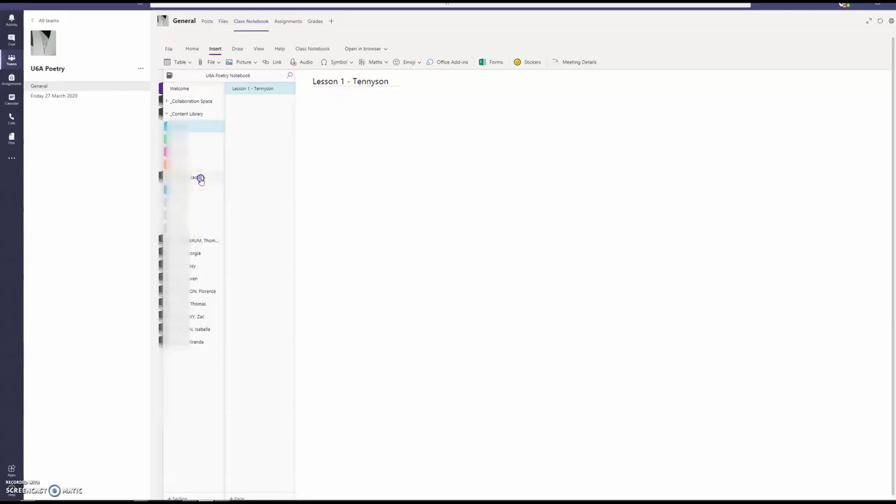
click(412, 133)
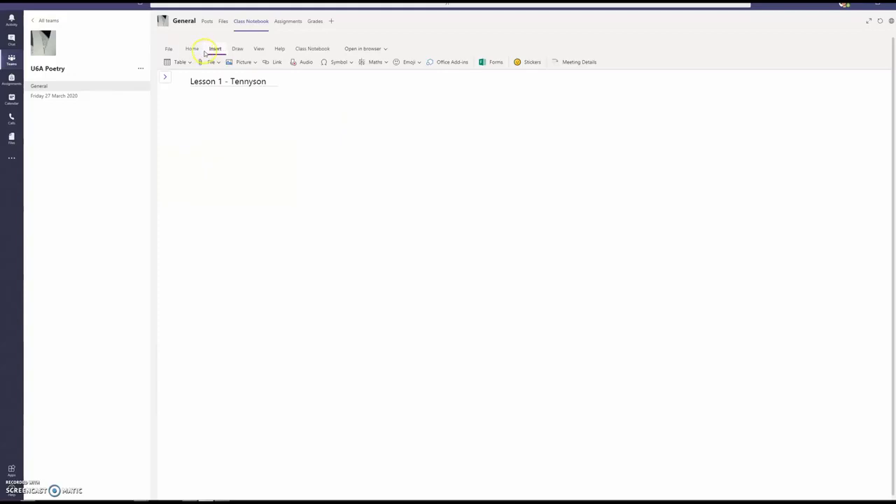
Step: Distribute the "Lesson 1 - Tennyson" page to the Poetry section of all students' notebooks
click(312, 48)
click(212, 63)
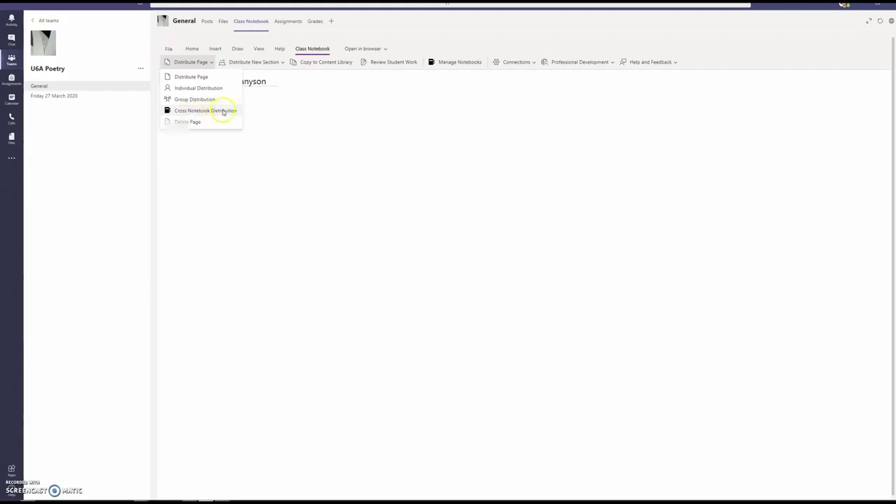
click(197, 80)
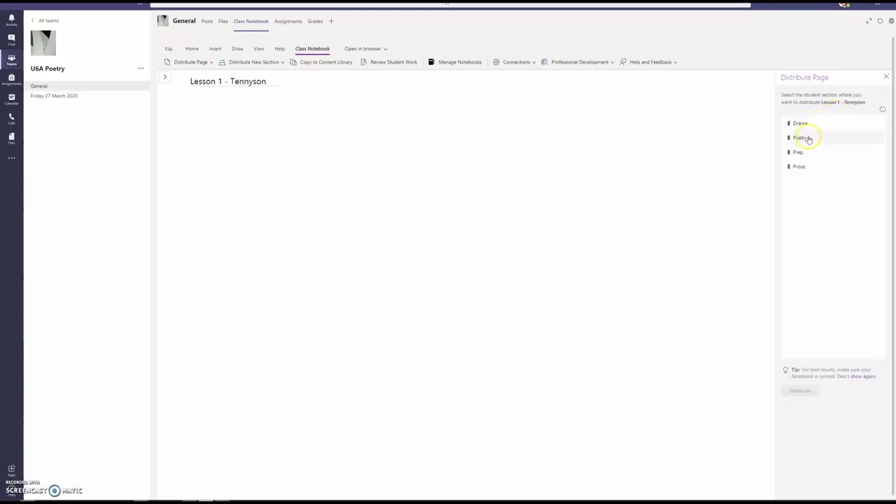
click(806, 139)
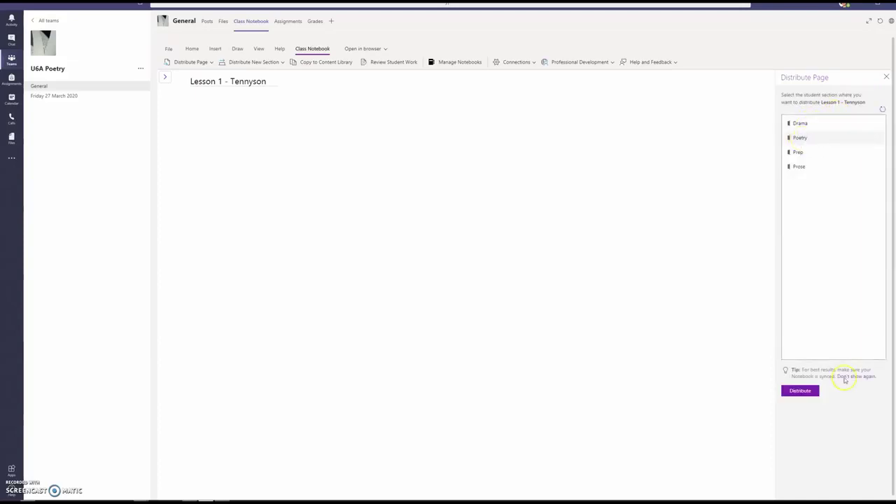
click(802, 392)
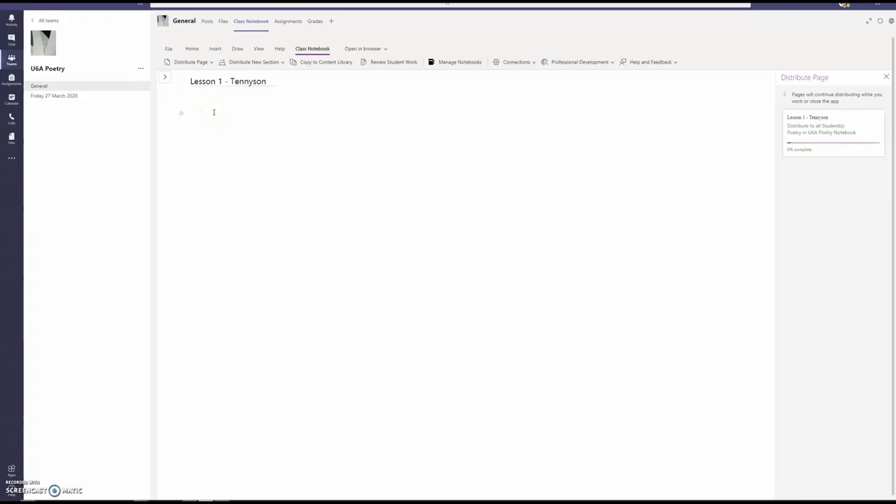
Step: Show the notebook navigation again and open the student work review to see which sections can be reviewed
click(165, 78)
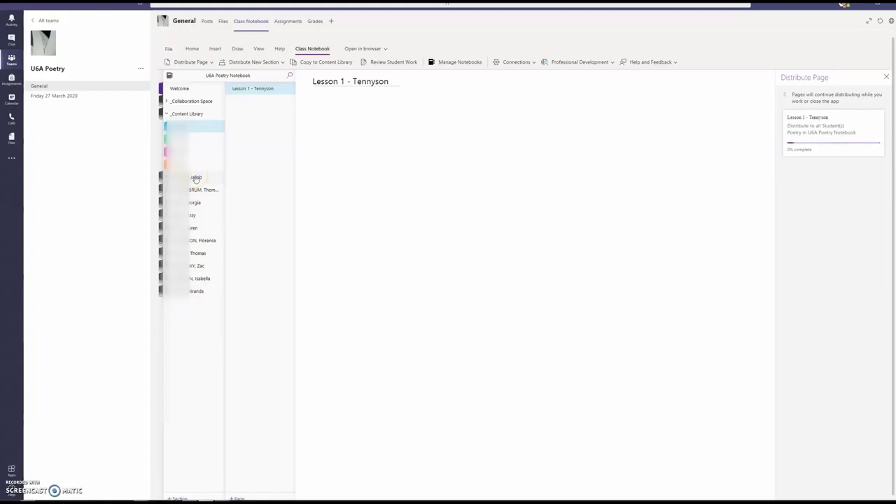
click(313, 50)
click(305, 51)
click(393, 63)
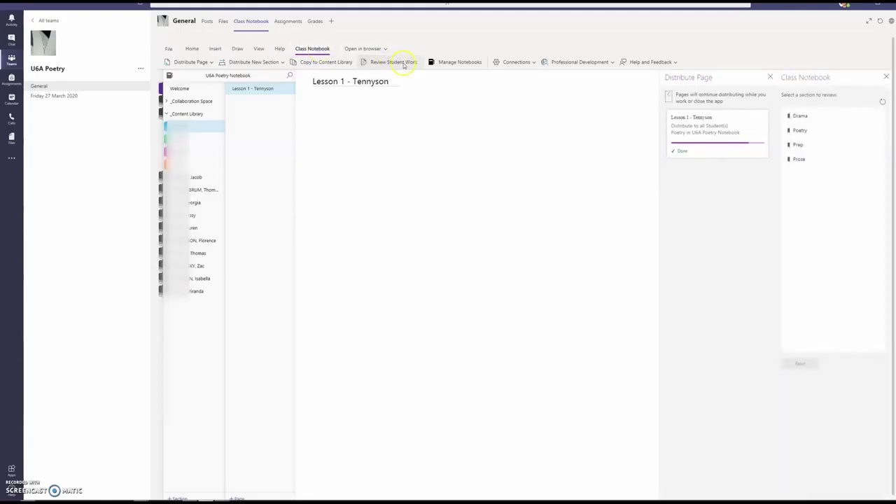
click(293, 62)
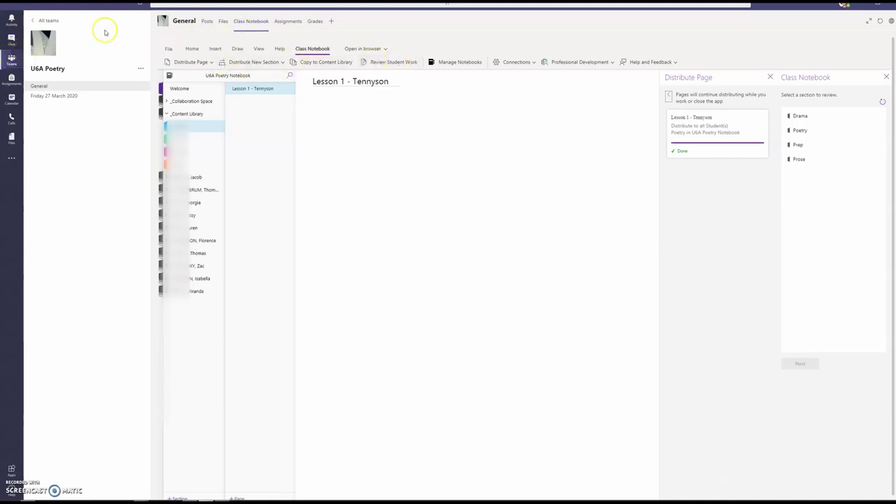